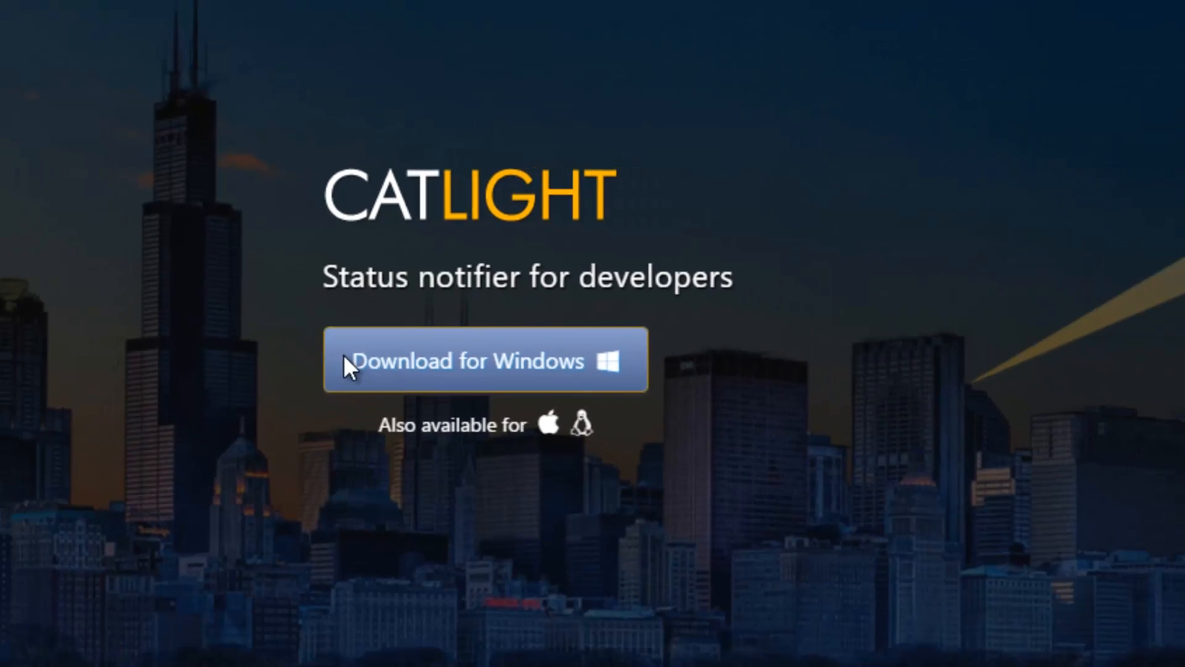
# Download CatLight for Windows and run setup.exe from the Downloads folder.
pyautogui.click(370, 426)
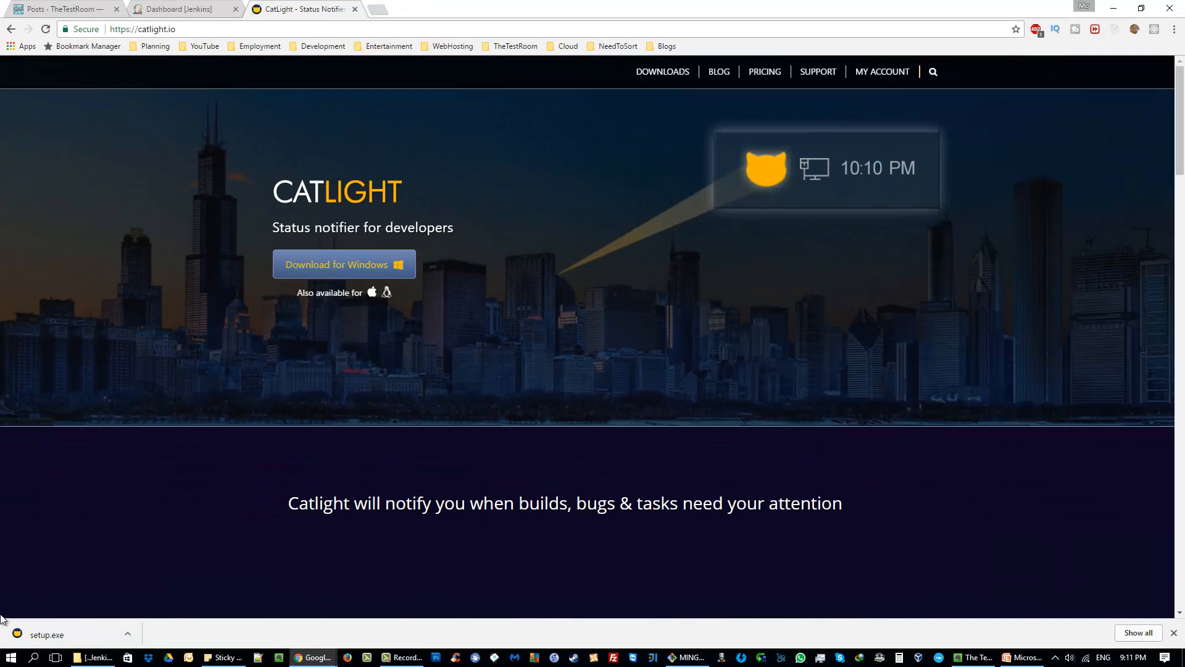
pyautogui.click(127, 633)
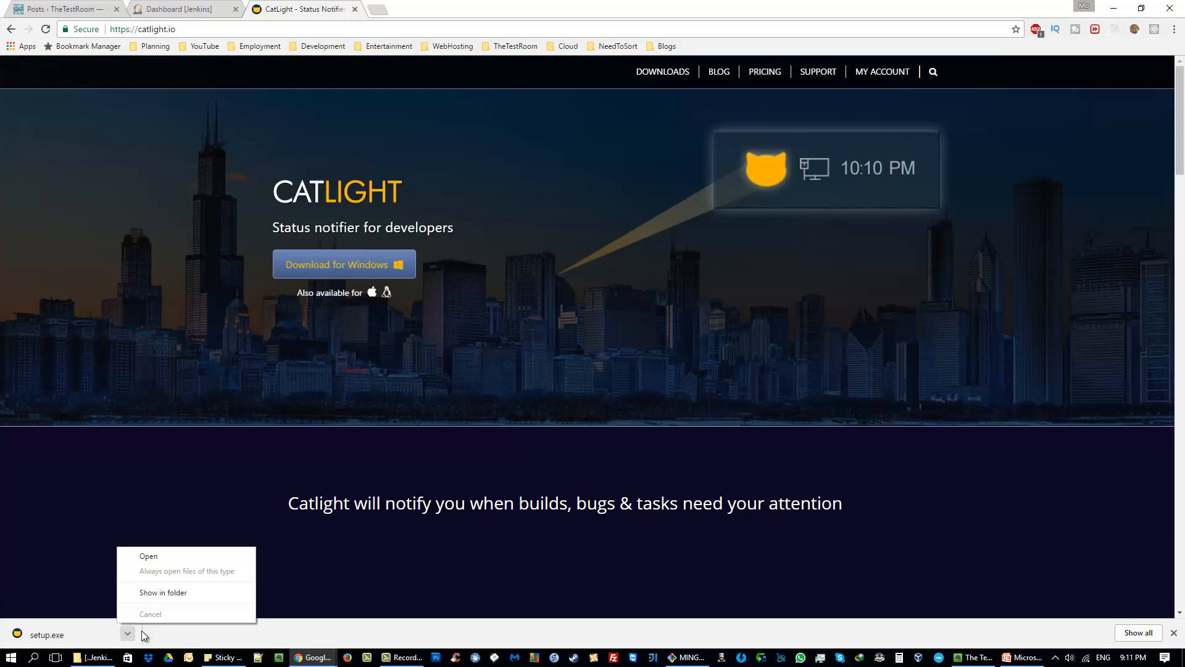
pyautogui.click(191, 594)
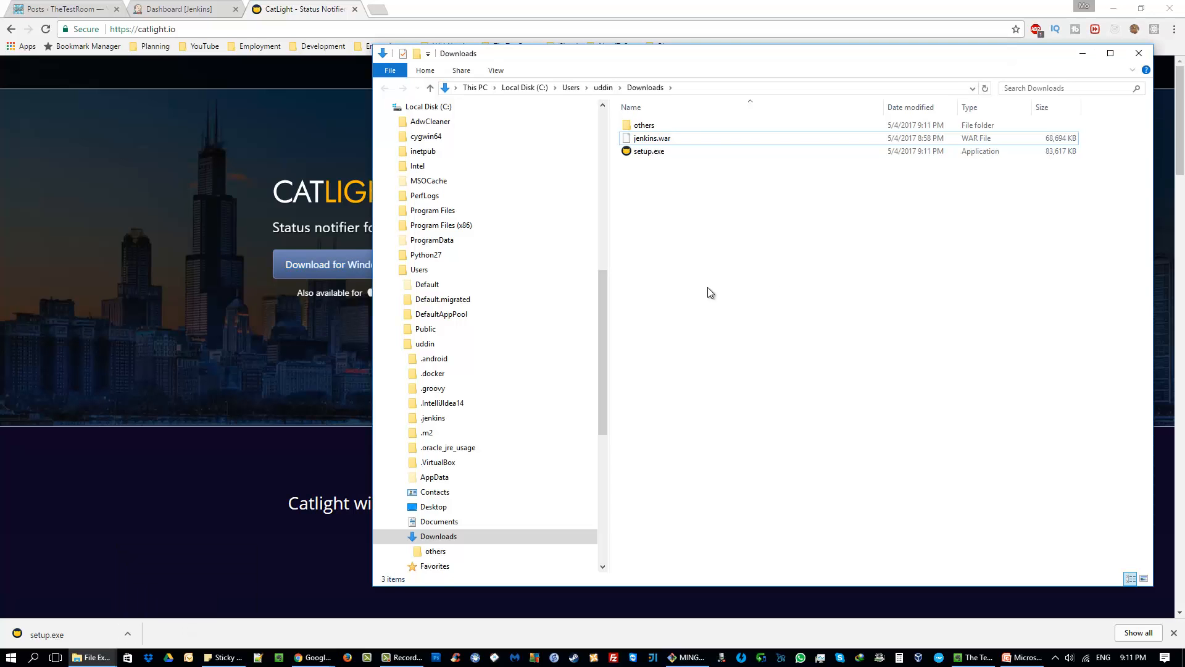
pyautogui.doubleClick(658, 153)
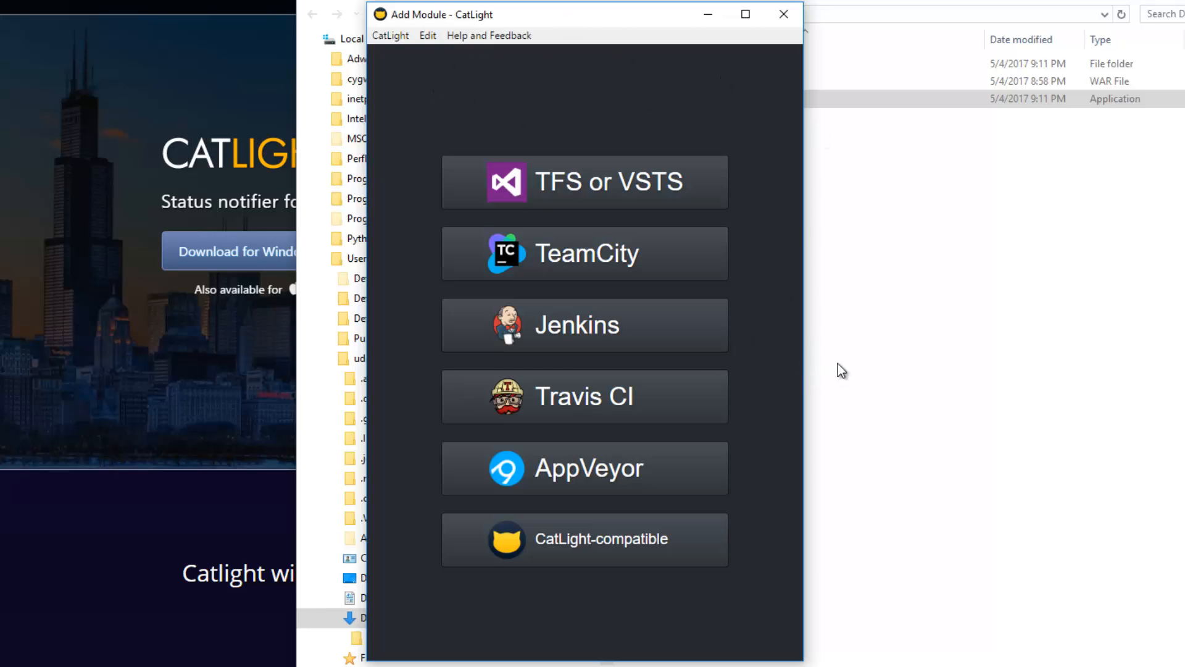
pyautogui.click(727, 325)
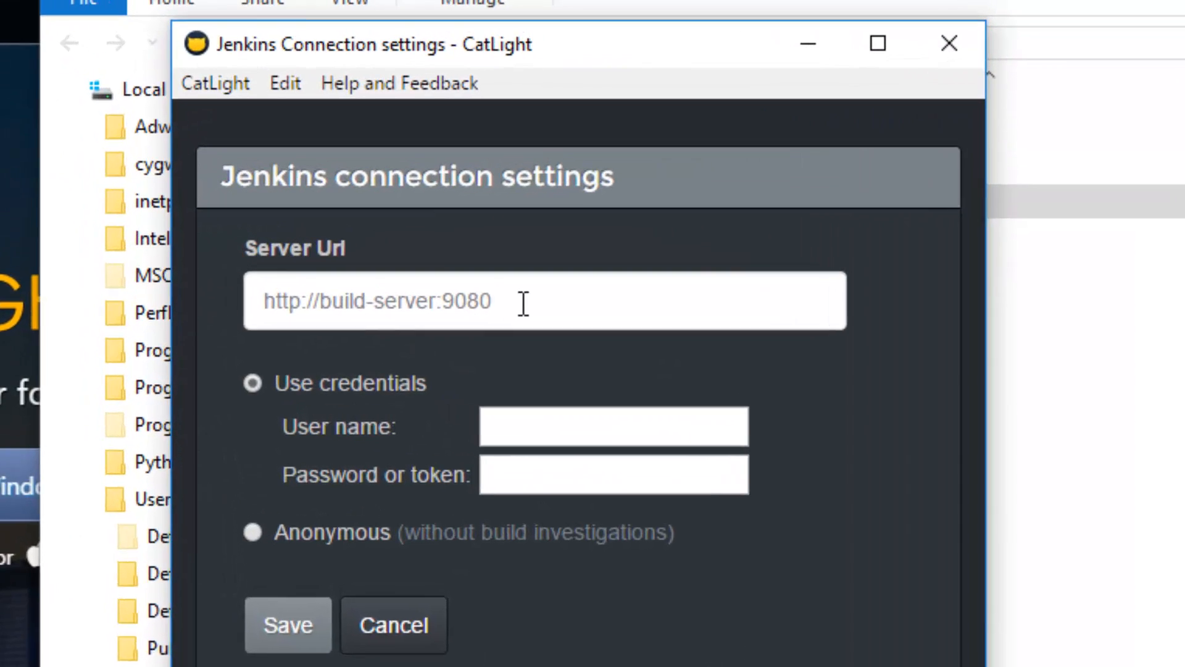
pyautogui.click(525, 151)
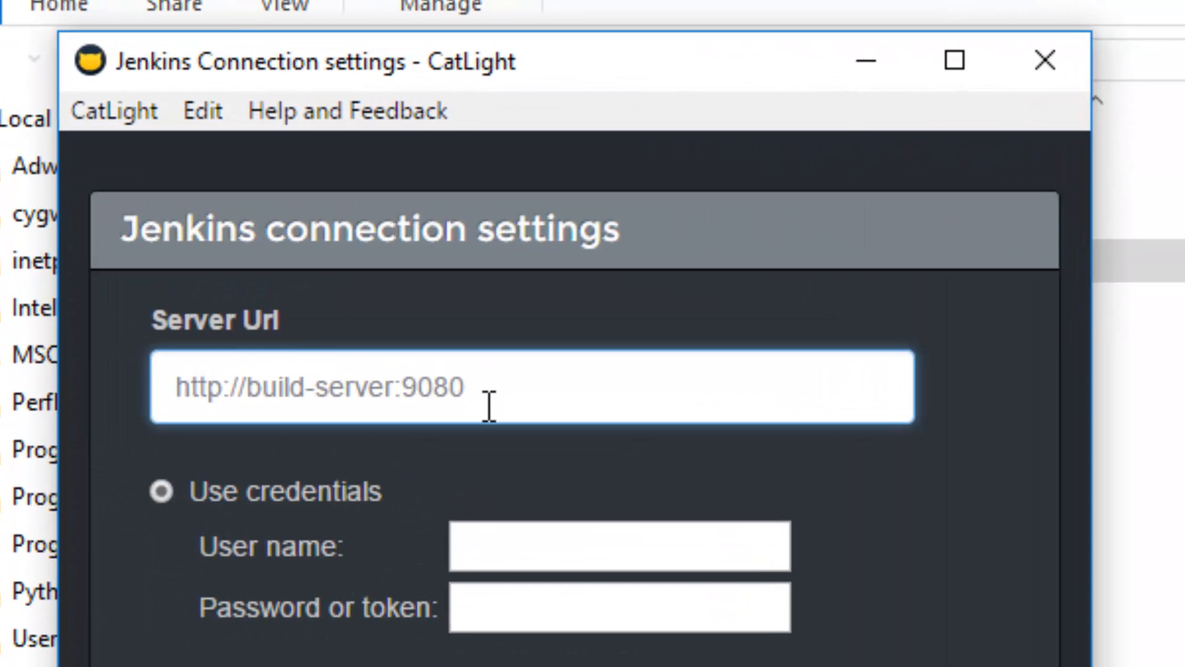
pyautogui.write('htt')
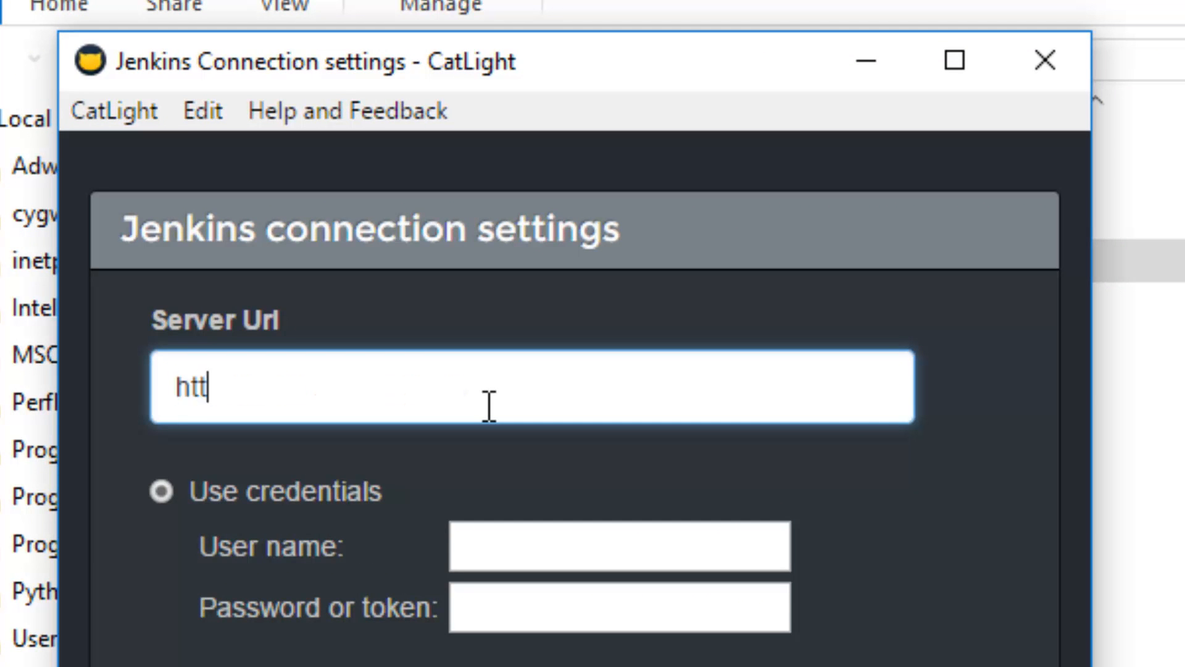
pyautogui.write('p://loc')
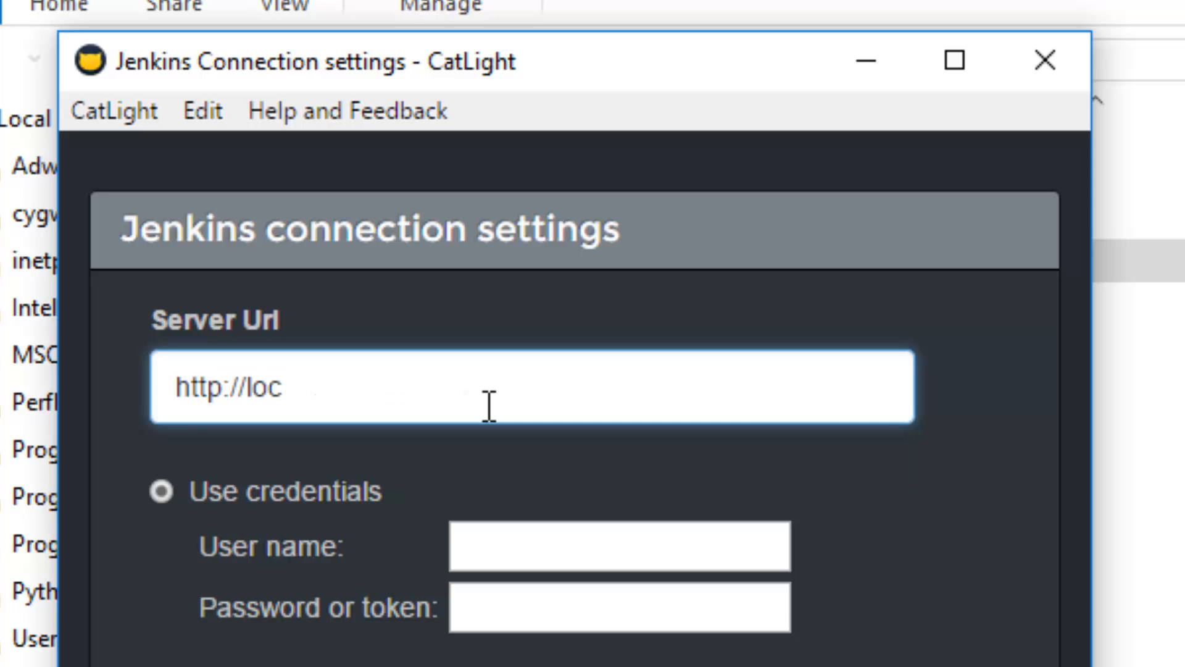
pyautogui.write('alhost:')
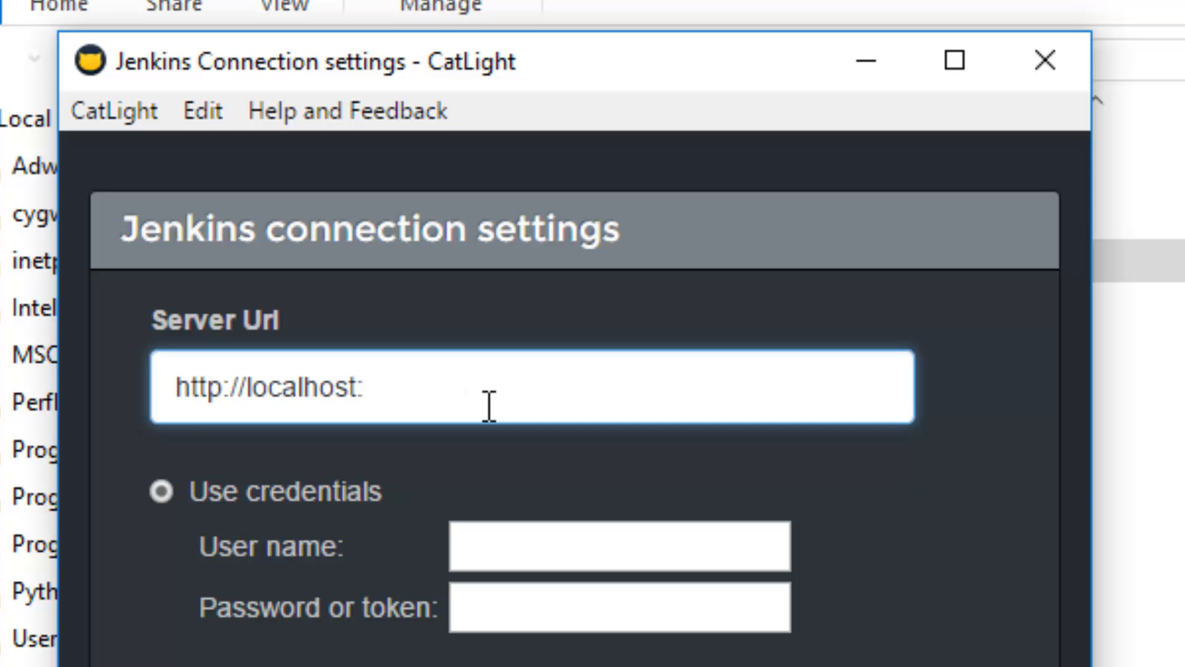
pyautogui.write('8080')
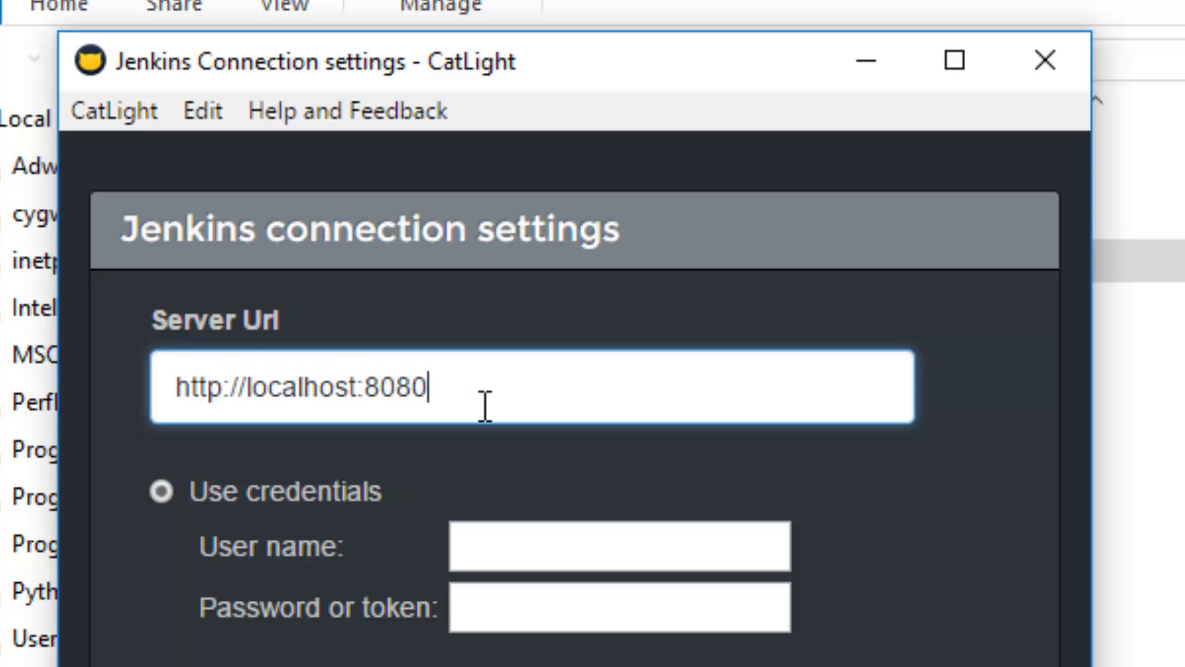
pyautogui.moveTo(442, 386); pyautogui.dragTo(124, 370)
pyautogui.click(453, 395)
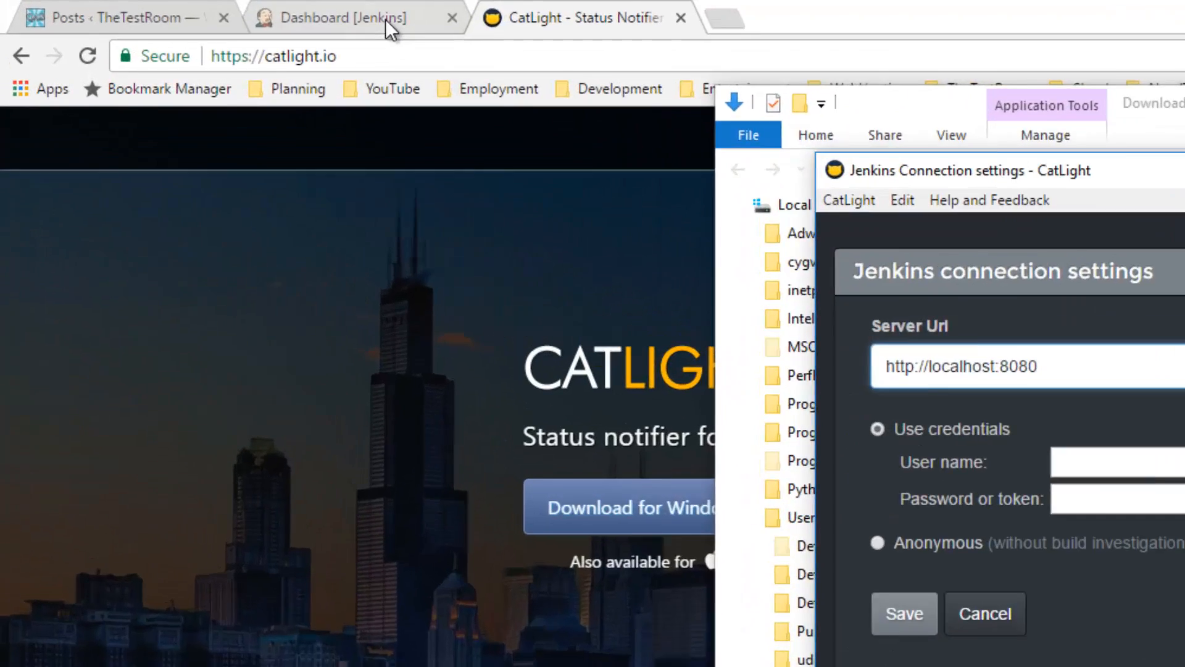
# Switch to the Jenkins dashboard in Chrome and check its server address.
pyautogui.click(188, 9)
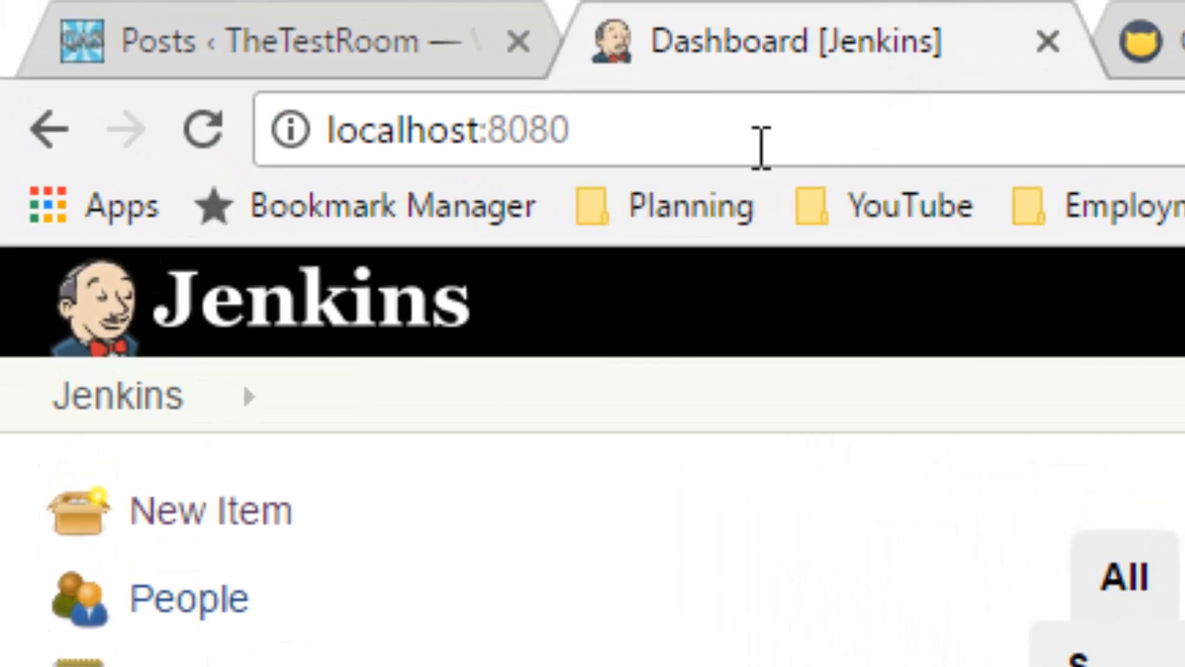
pyautogui.moveTo(611, 132); pyautogui.dragTo(295, 131)
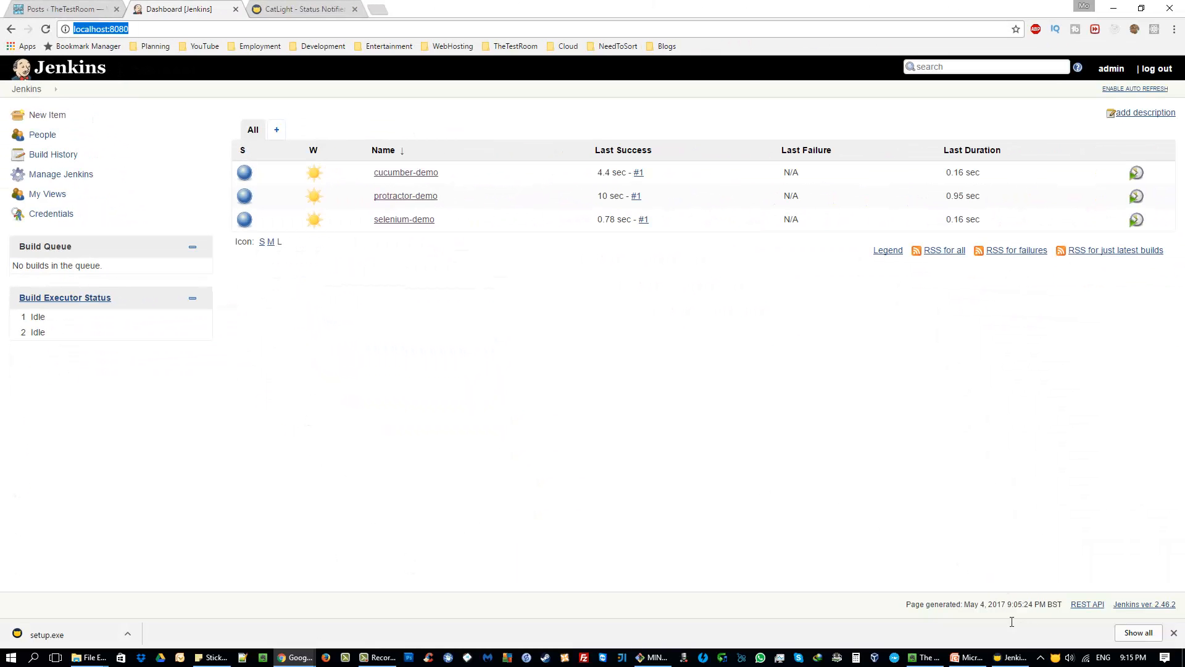
# Return to CatLight and try to save the Jenkins connection with Anonymous access.
pyautogui.click(1012, 657)
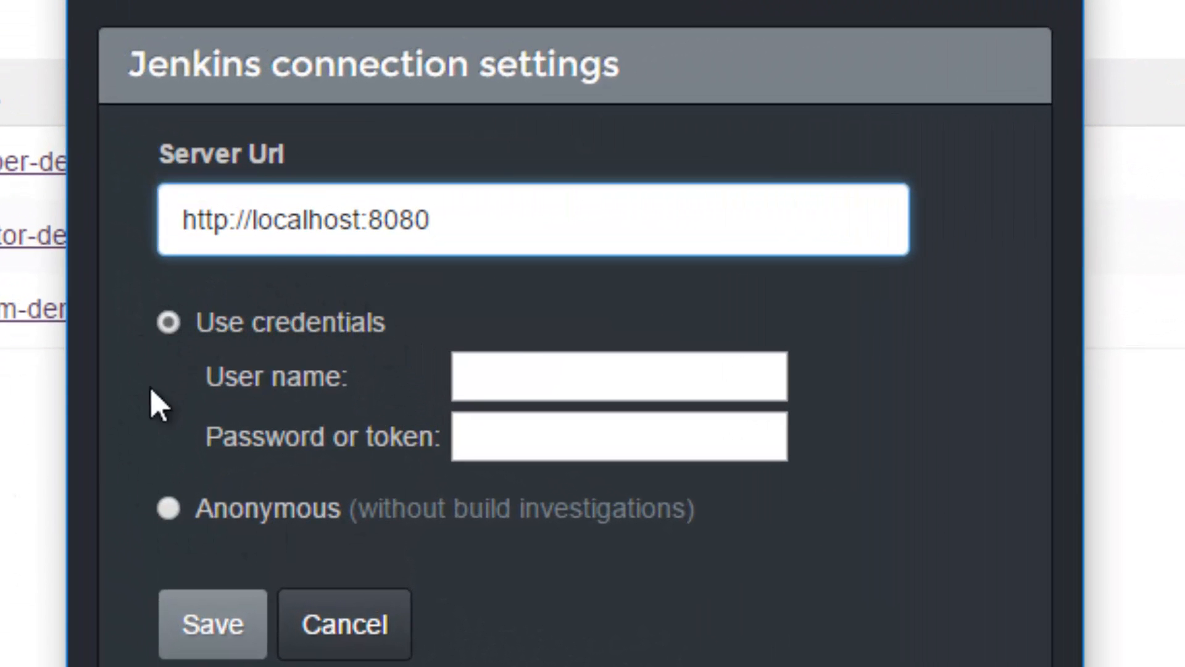
pyautogui.click(168, 517)
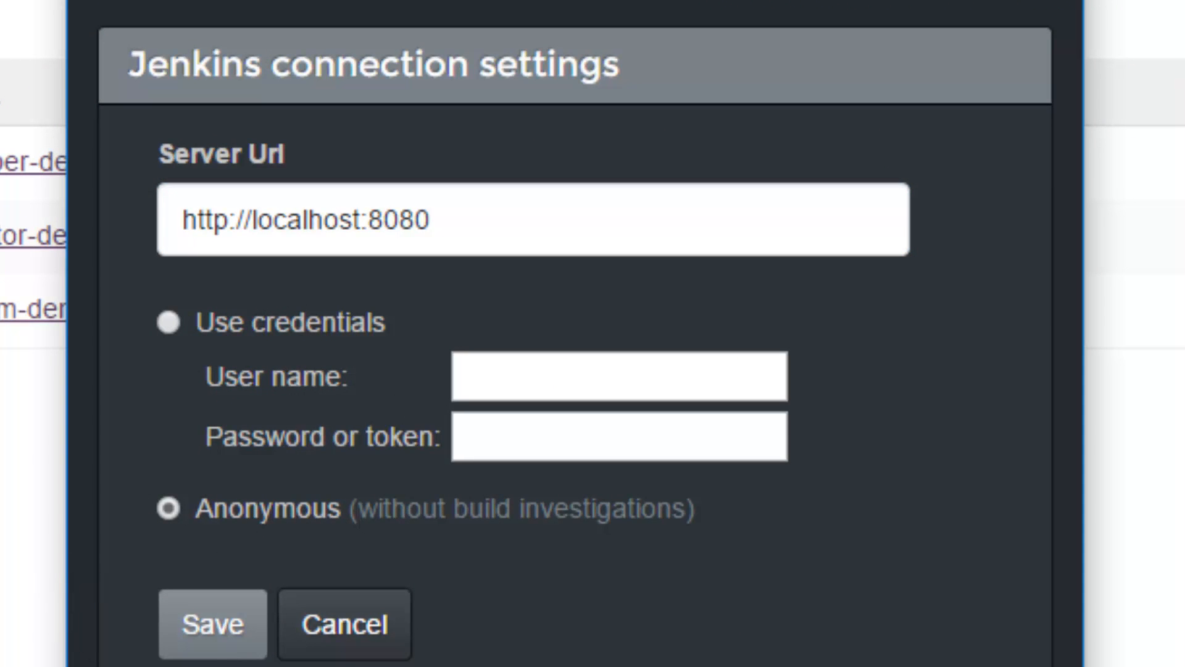
pyautogui.click(214, 653)
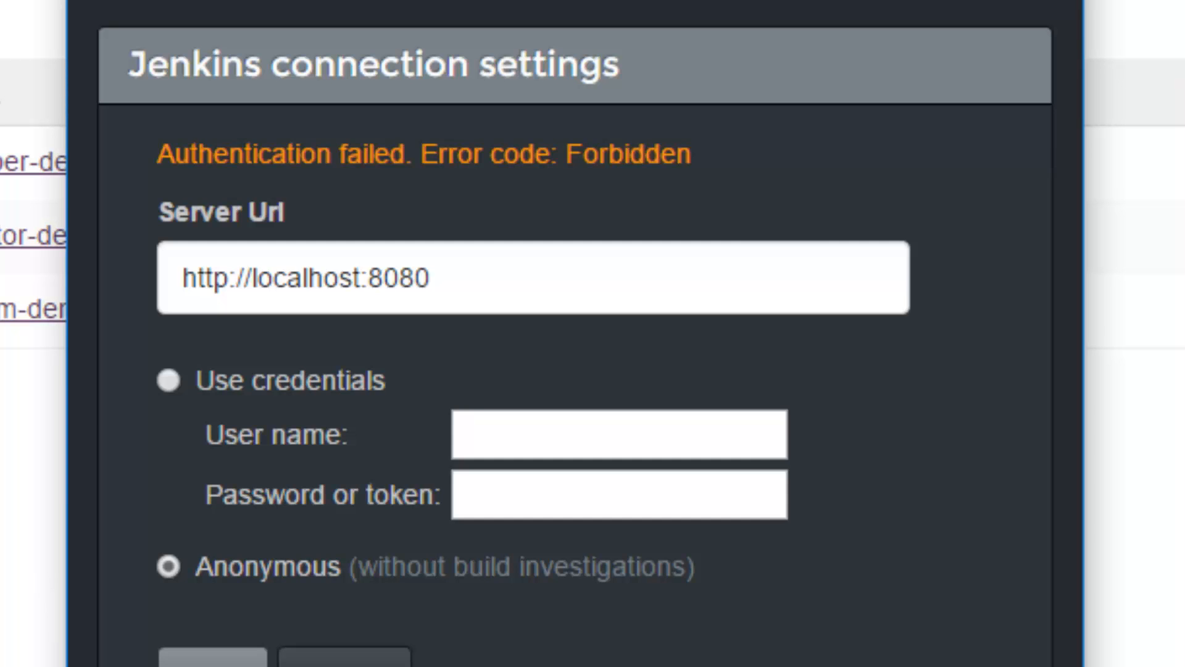
# Save the Jenkins connection using credentials, with user name admin and the account password.
pyautogui.click(167, 380)
pyautogui.click(577, 440)
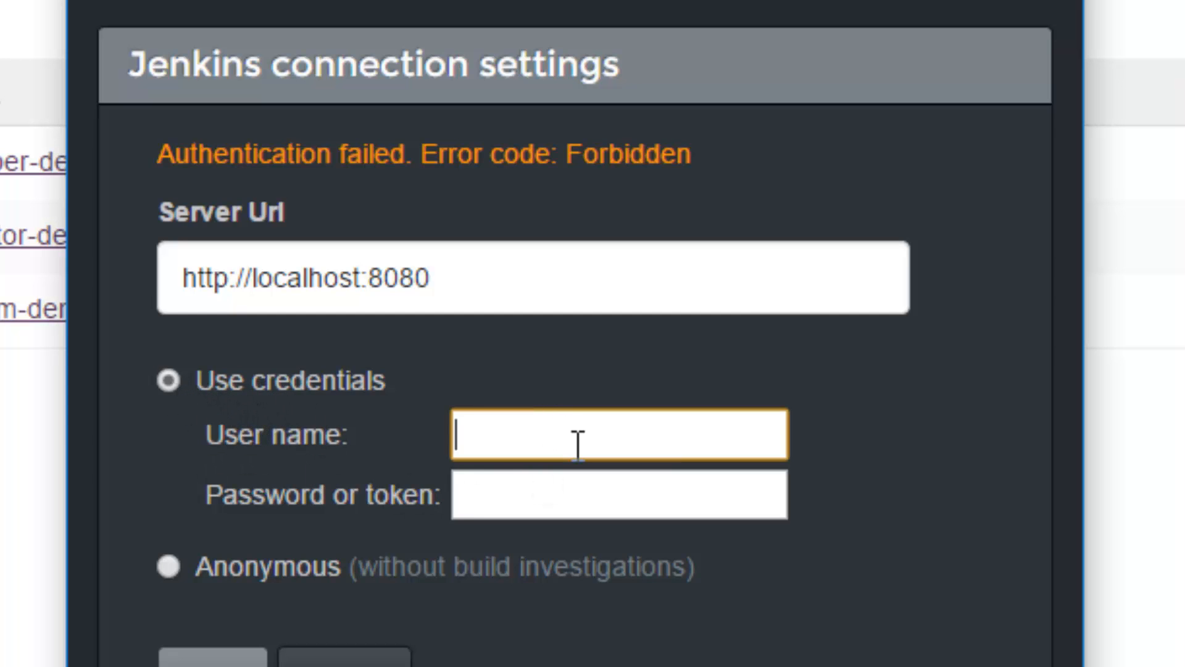
pyautogui.write('admin')
pyautogui.press('Tab')
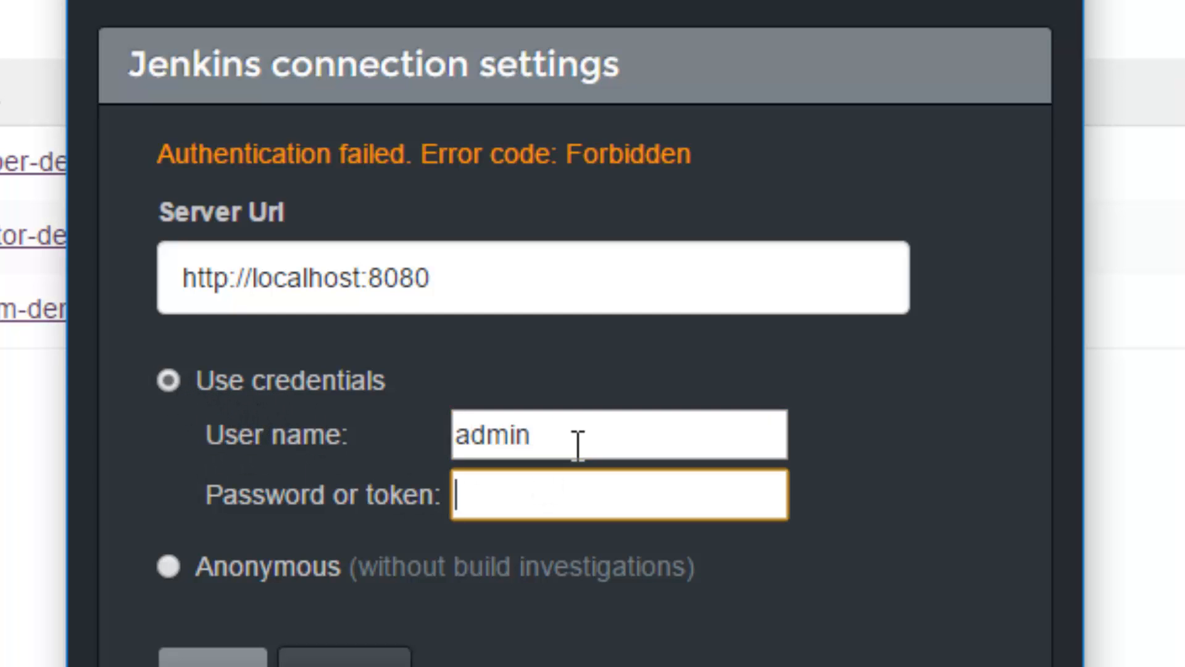
pyautogui.write('•••••••••')
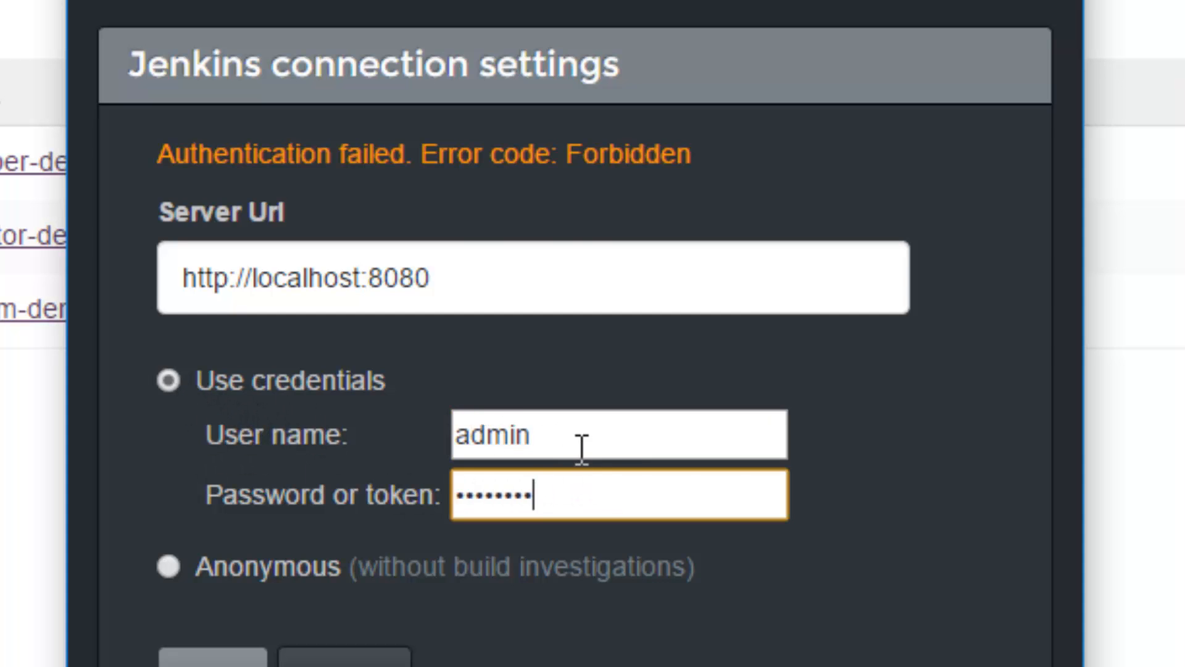
pyautogui.moveTo(579, 445); pyautogui.dragTo(426, 465)
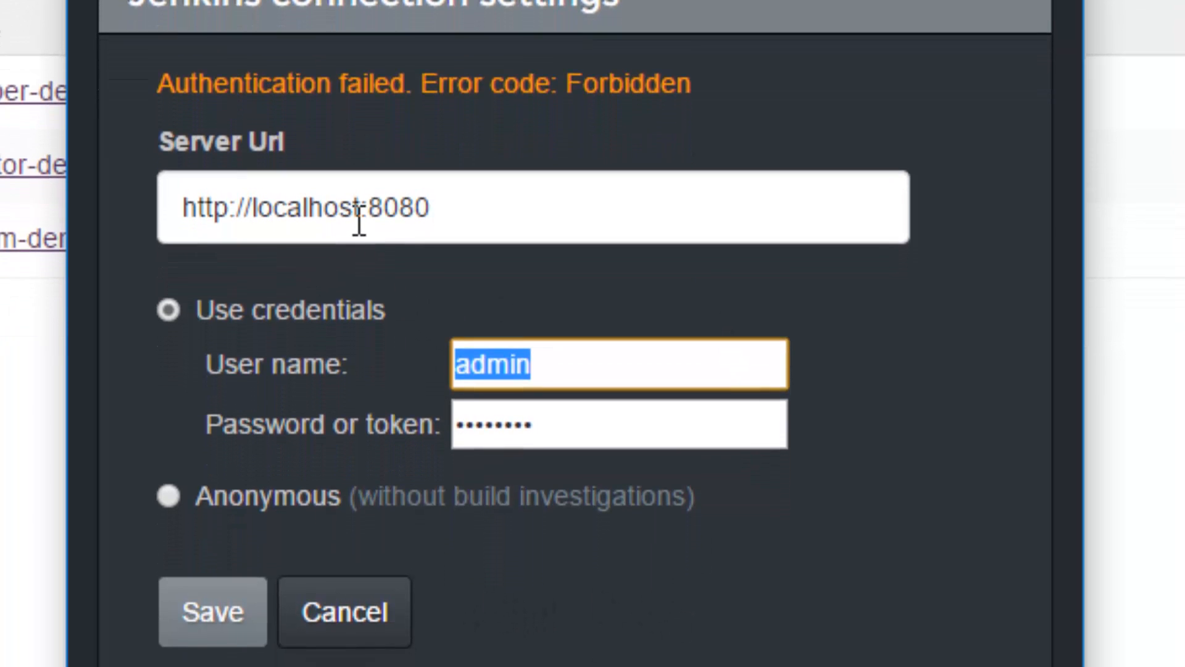
pyautogui.moveTo(514, 264); pyautogui.dragTo(179, 278)
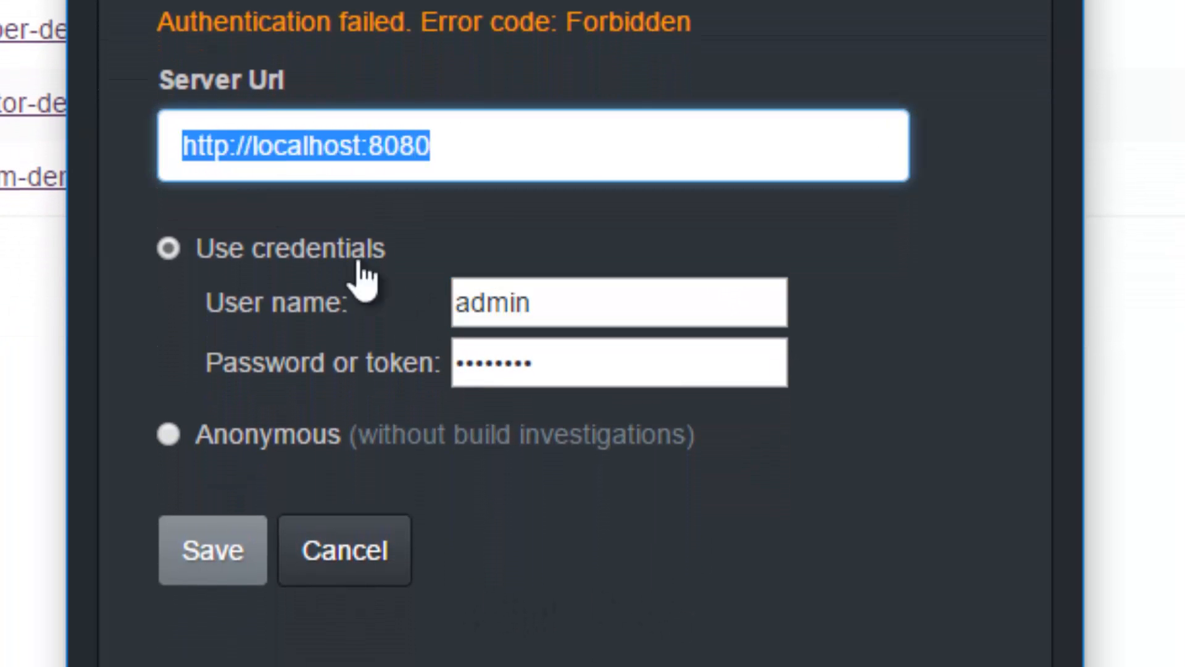
pyautogui.click(212, 561)
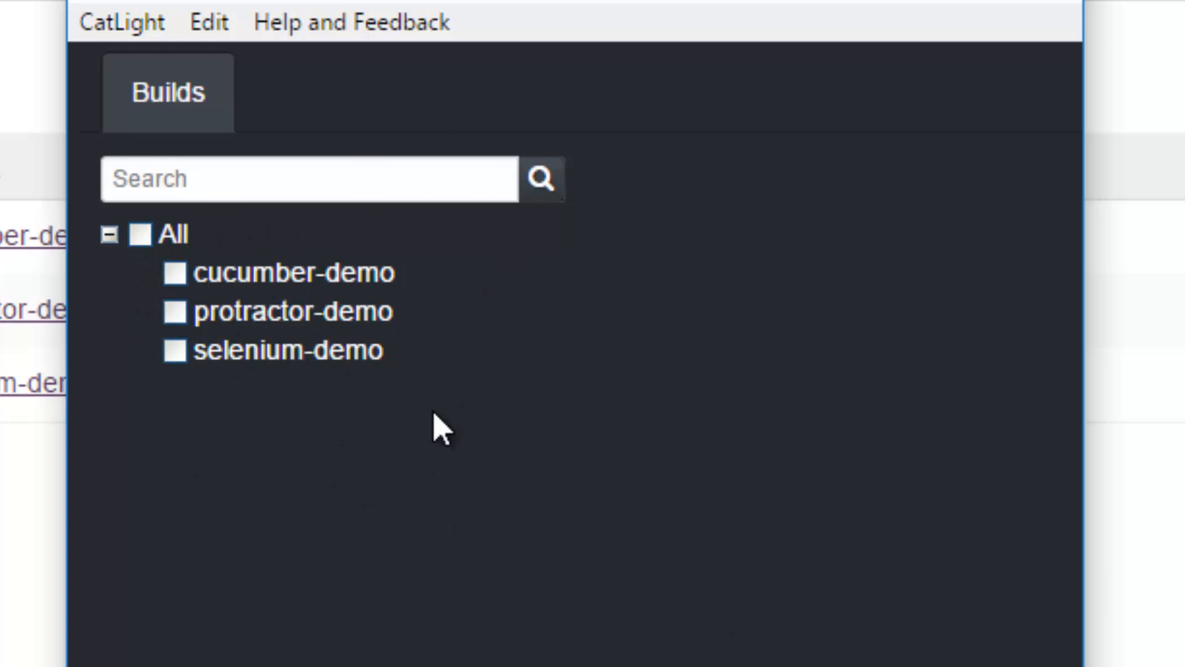
# Select all the listed builds (cucumber-demo, protractor-demo and selenium-demo) for monitoring and save the settings.
pyautogui.moveTo(812, 38); pyautogui.dragTo(1176, 62)
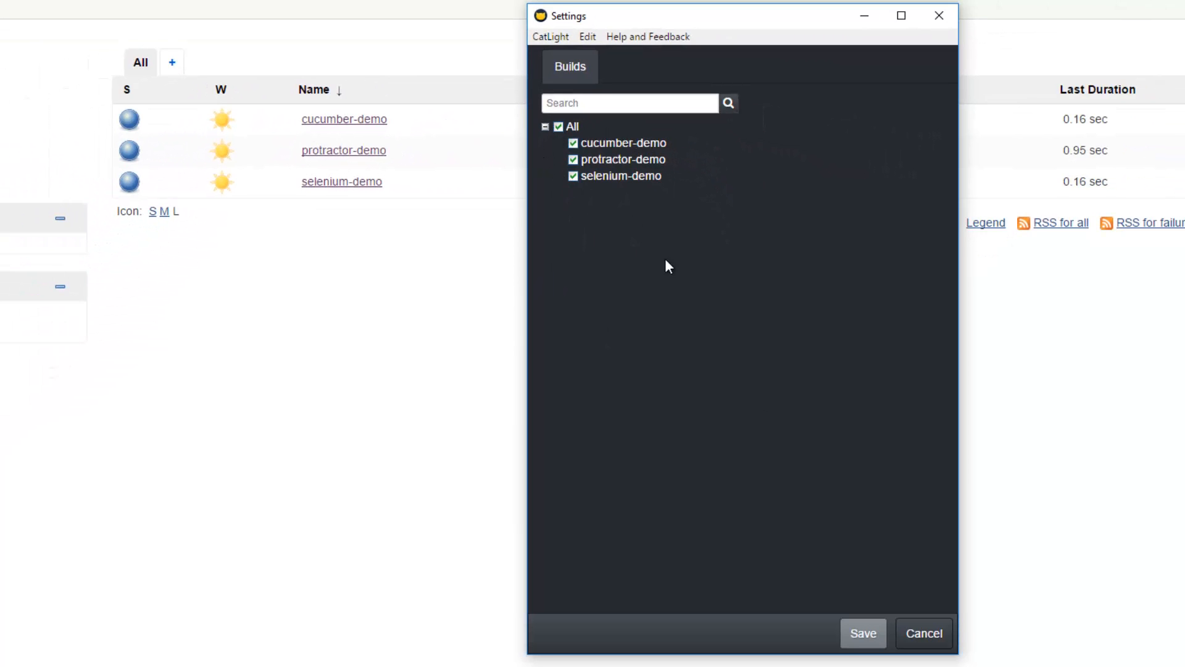
pyautogui.click(855, 641)
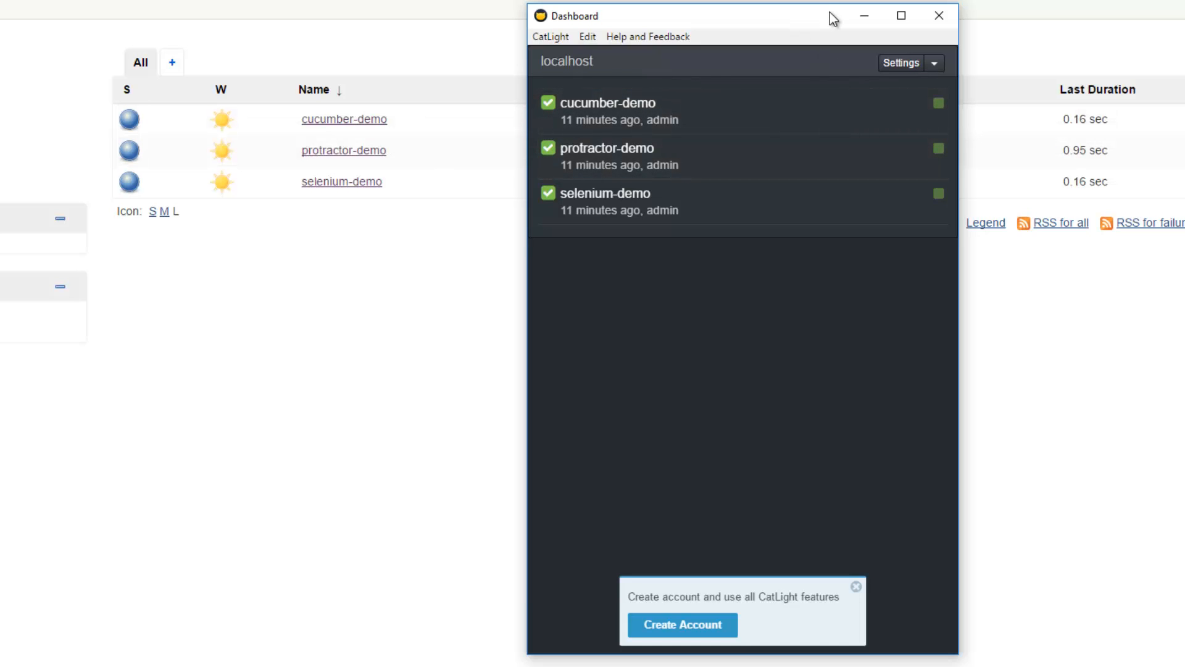
pyautogui.moveTo(829, 14); pyautogui.dragTo(777, 17)
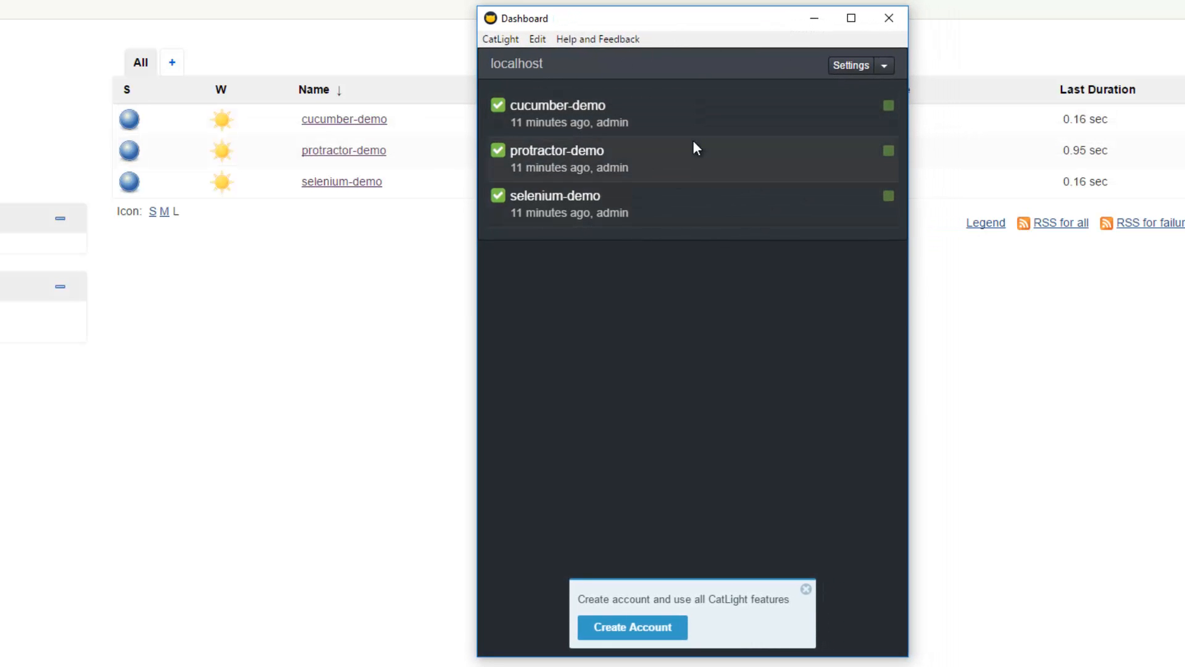
# Respond to the cucumber-demo build notification and open the console output of its build #2 in Jenkins.
pyautogui.click(977, 306)
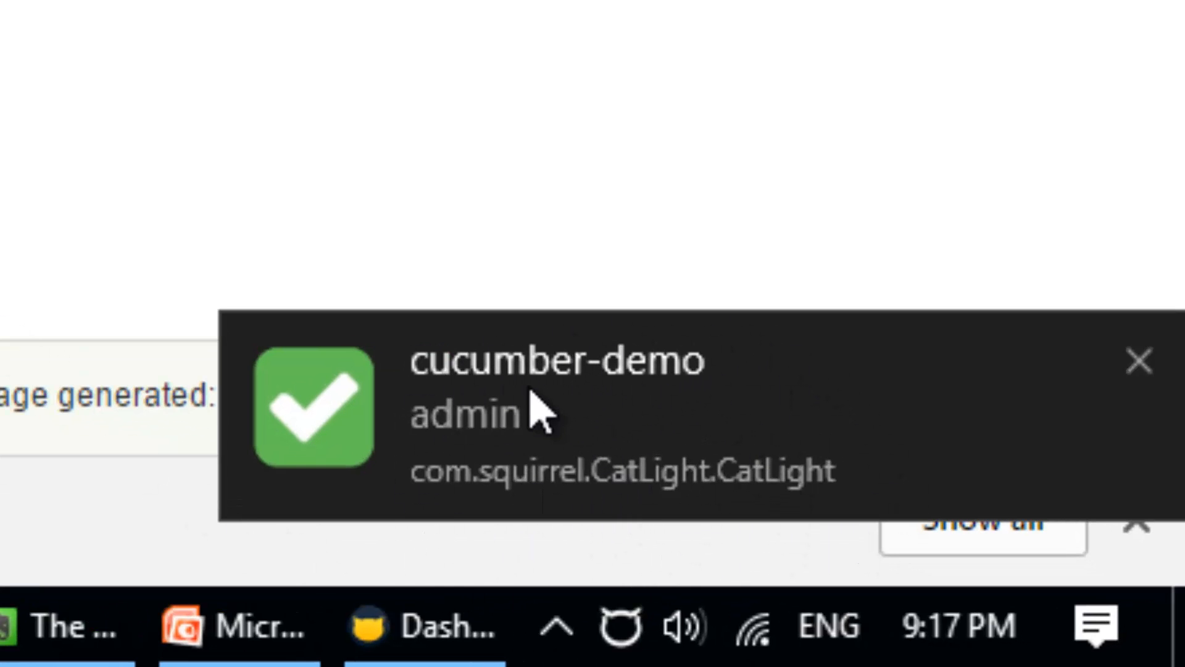
pyautogui.click(312, 414)
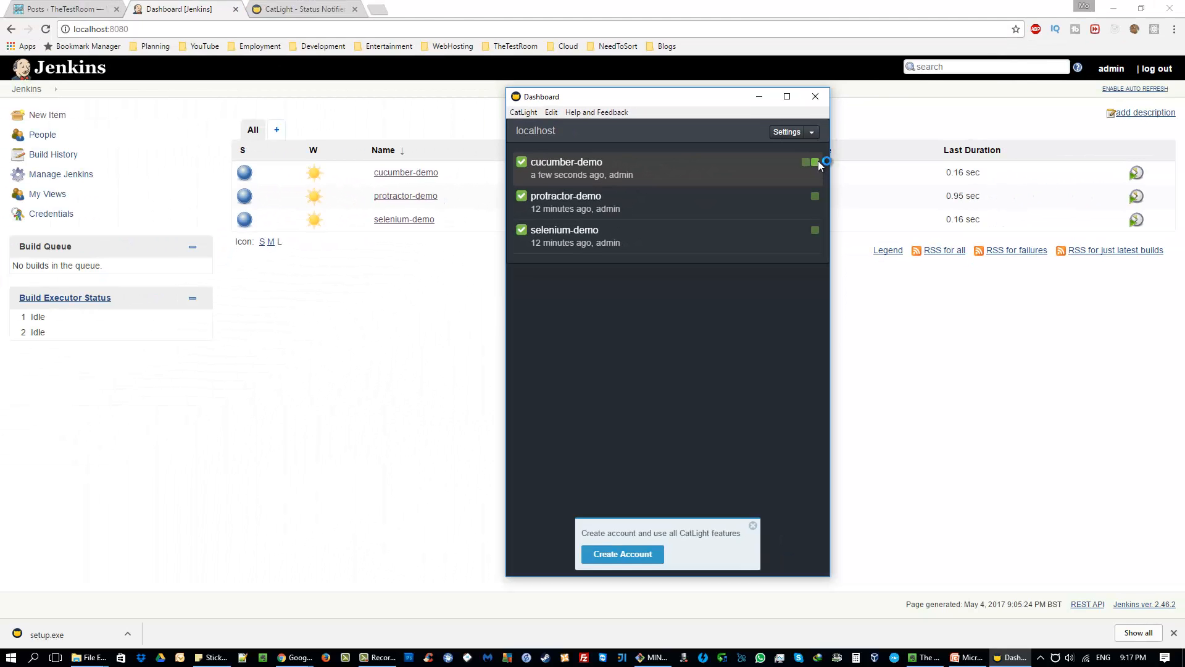
pyautogui.click(816, 162)
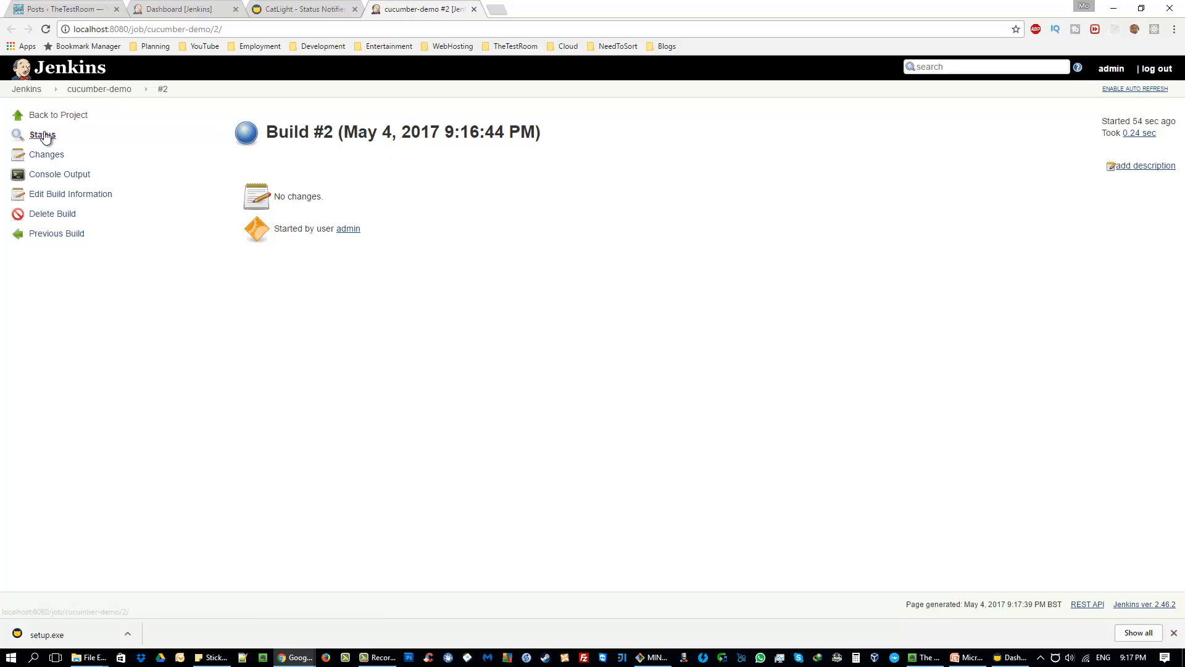
pyautogui.click(74, 175)
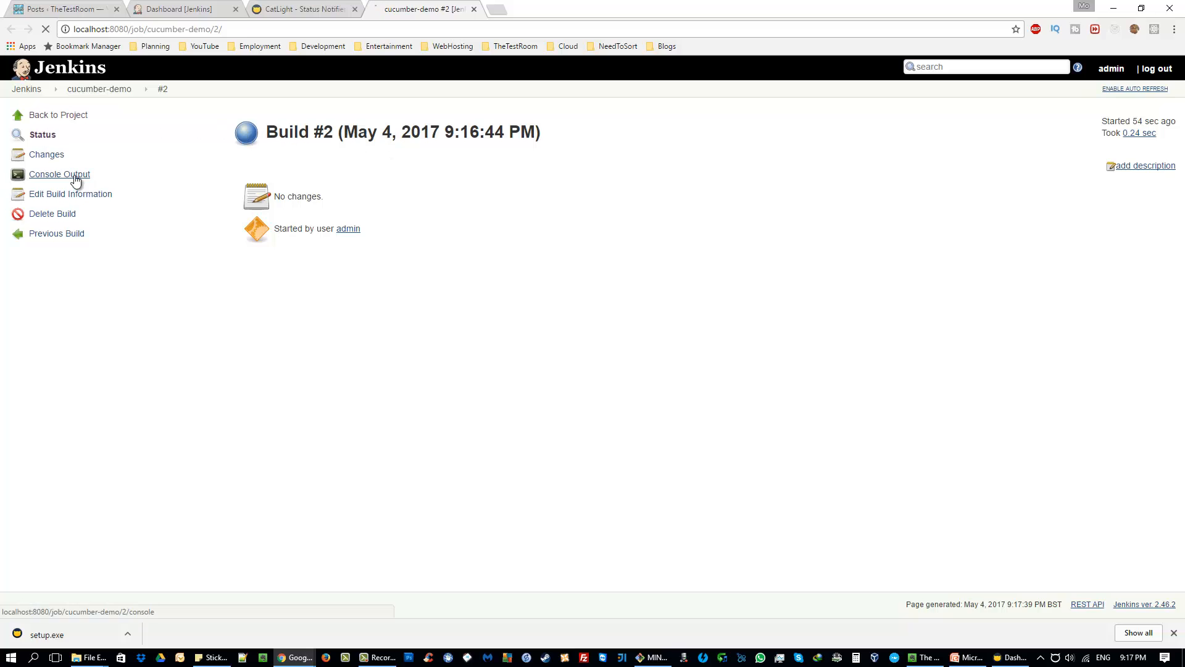